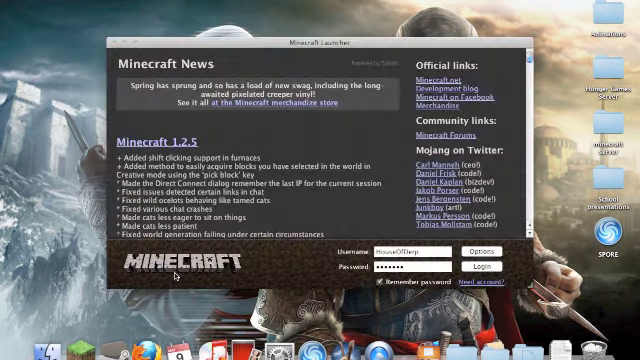
Log in through the Minecraft Launcher to reach the title menu
click(490, 266)
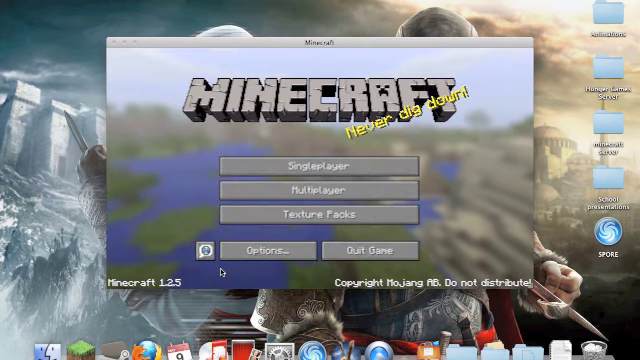
Start a new world named 'Race to Diamonds' and set its world type to Superflat
click(289, 166)
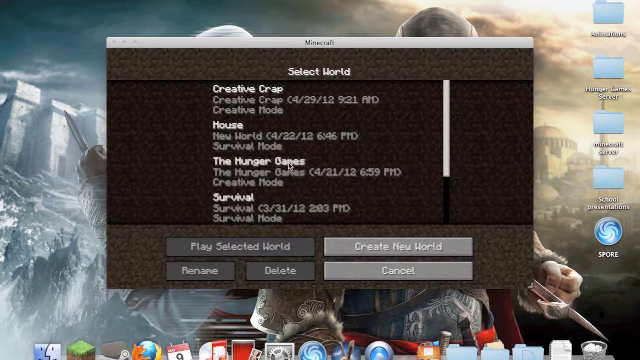
click(362, 250)
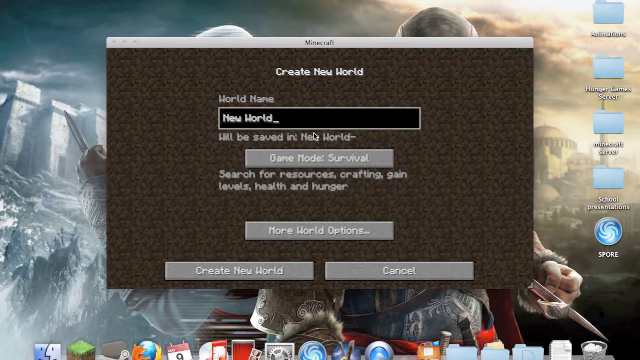
key(BackSpace)
key(BackSpace)
key(BackSpace)
key(BackSpace)
key(BackSpace)
key(BackSpace)
key(BackSpace)
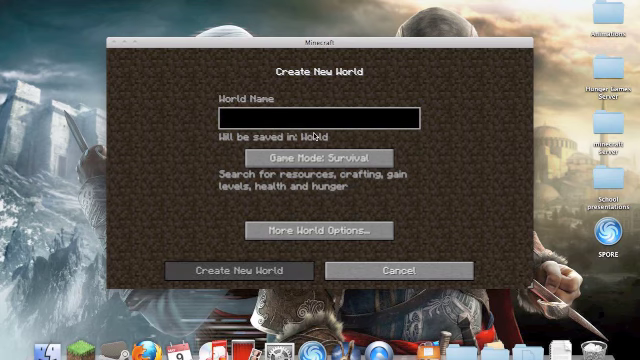
text(Aceto )
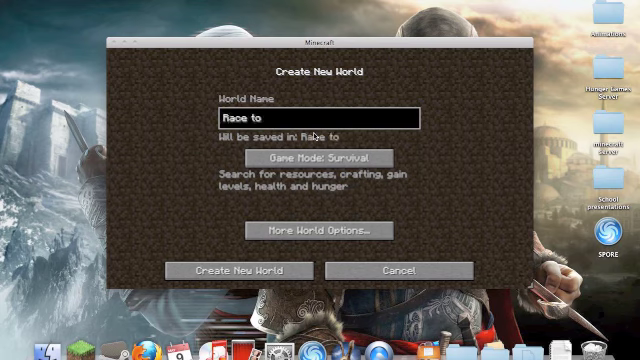
text(Dian)
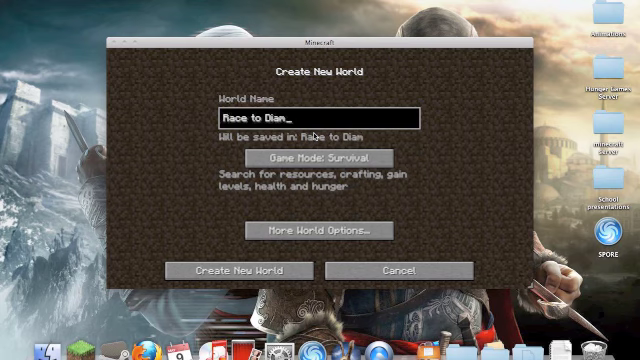
key(BackSpace)
text(monds)
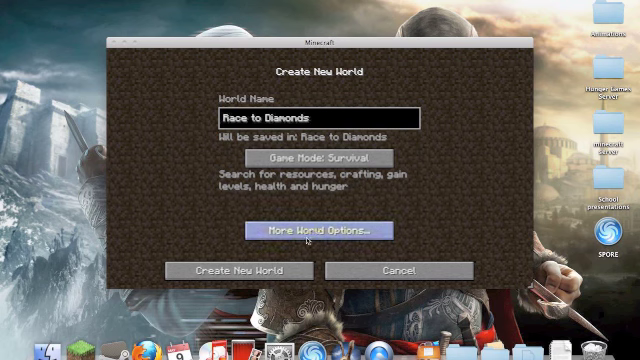
click(318, 230)
click(380, 157)
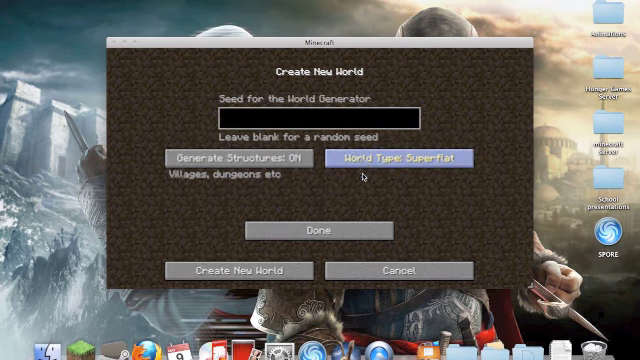
click(318, 230)
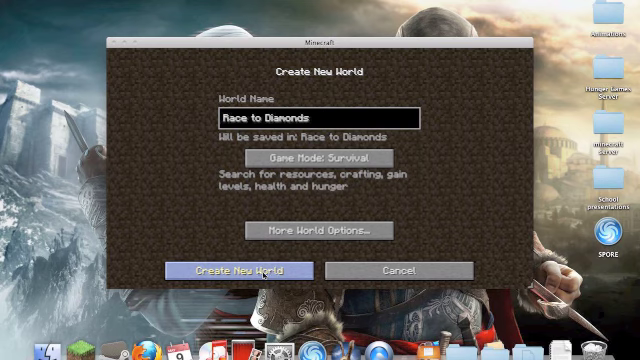
Generate the Race to Diamonds world, look up across the sky, then pause
click(257, 273)
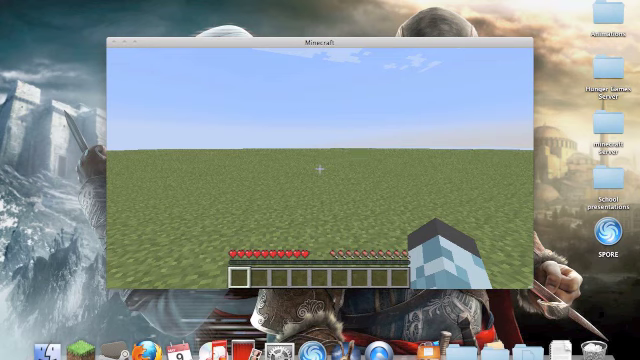
drag(320, 170, 320, 200)
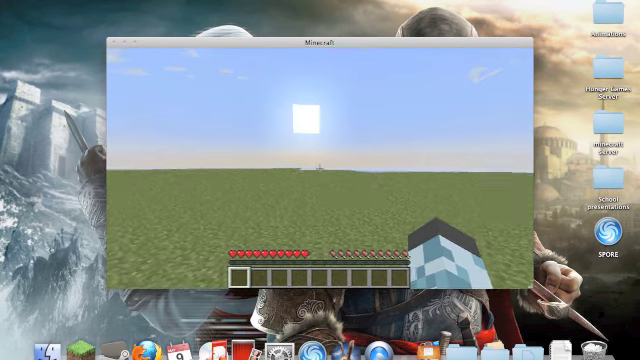
drag(320, 168, 360, 168)
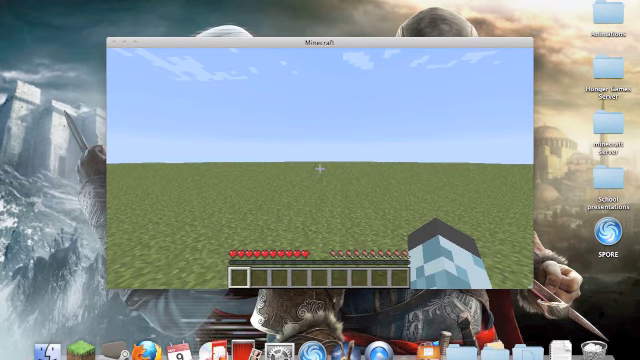
key(Escape)
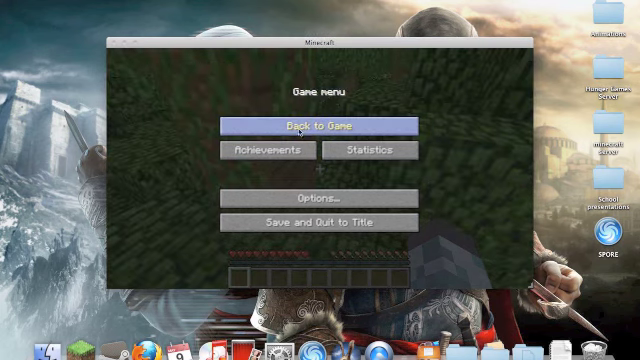
Resume the game, walk up to a tree trunk and punch it
click(320, 126)
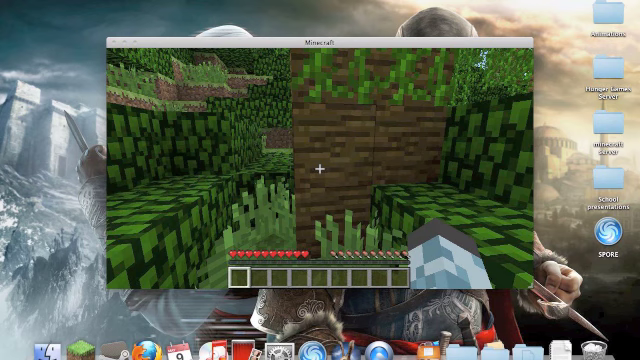
click(320, 170)
Break five log blocks from the tree trunk, then open the inventory
key(w)
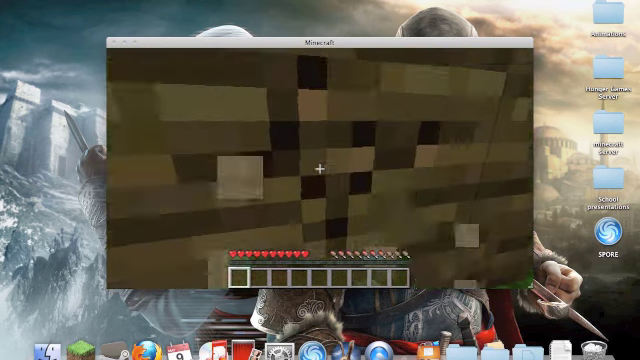
drag(320, 170, 320, 200)
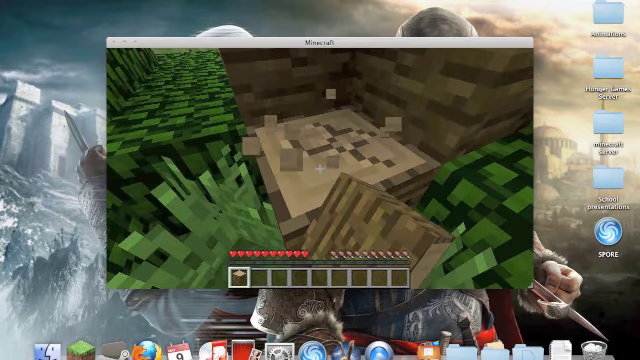
drag(320, 170, 320, 170)
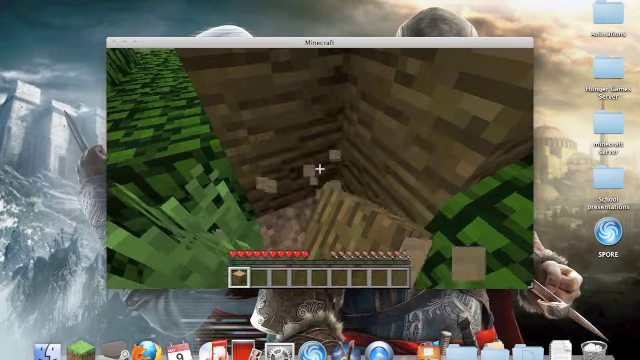
drag(320, 170, 320, 200)
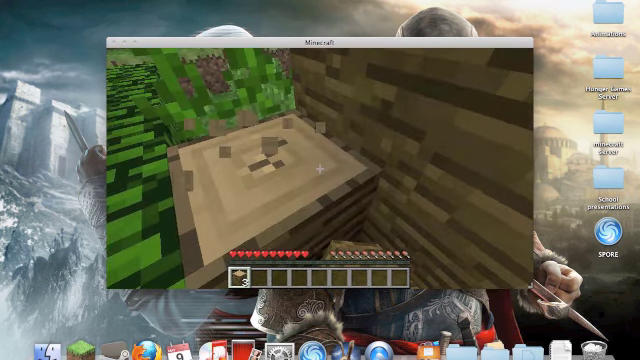
drag(320, 170, 320, 170)
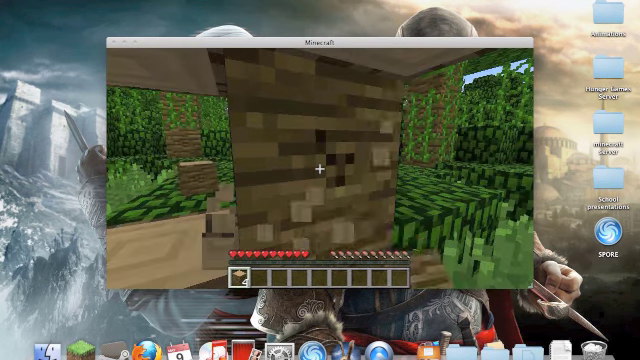
drag(320, 170, 320, 170)
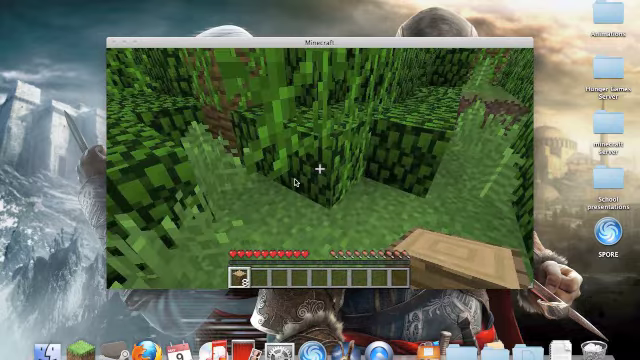
key(e)
Craft the wood logs into planks and store them in the inventory
click(248, 236)
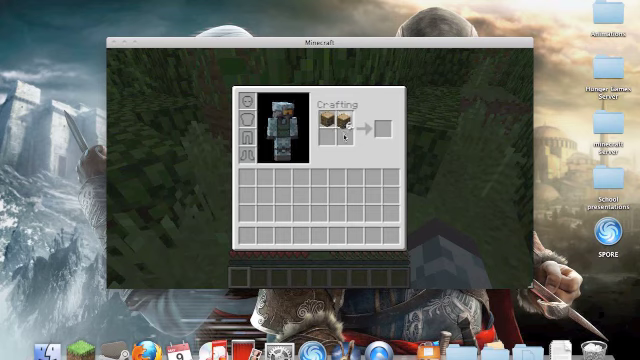
right_click(338, 212)
click(346, 141)
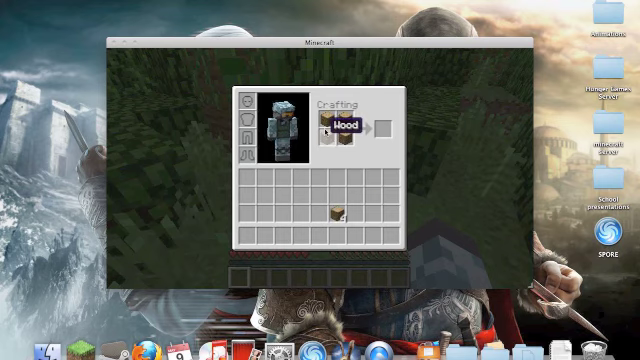
click(338, 212)
click(326, 126)
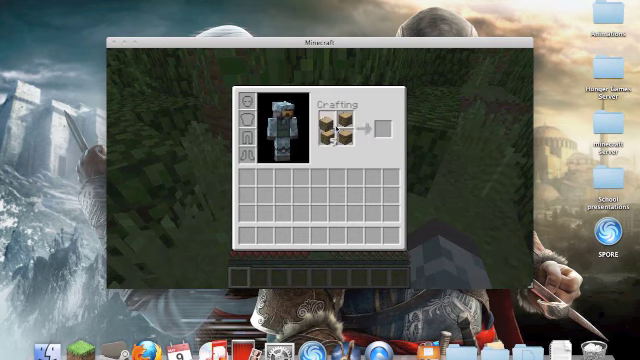
click(344, 126)
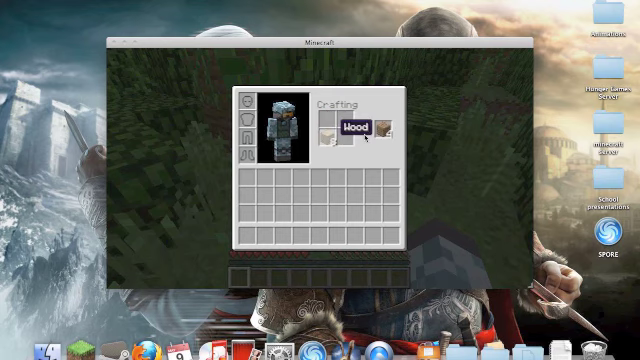
shift+click(383, 127)
click(353, 182)
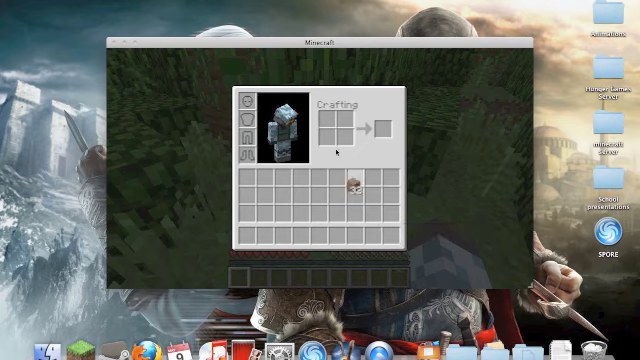
Craft a crafting table from four planks and keep it in the inventory
right_click(326, 120)
right_click(344, 120)
right_click(326, 137)
right_click(344, 137)
click(338, 182)
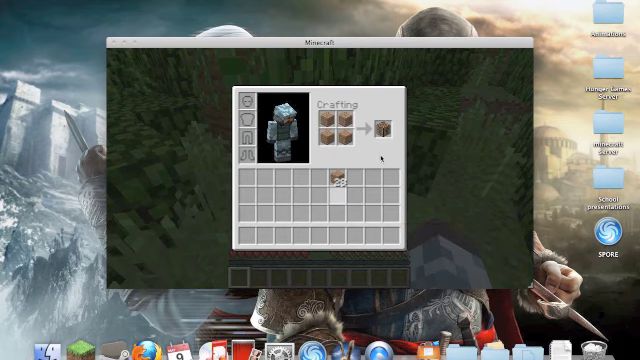
click(383, 127)
click(247, 234)
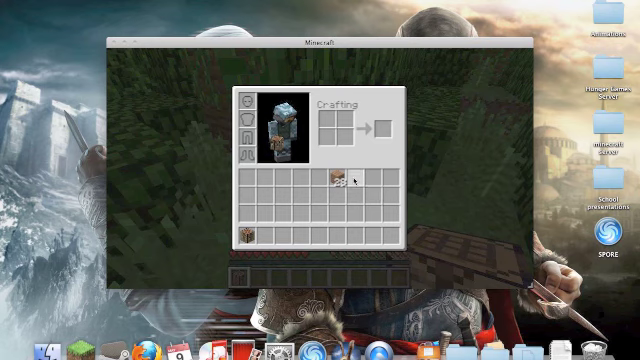
key(Escape)
Place the crafting table and craft sticks from planks
right_click(320, 160)
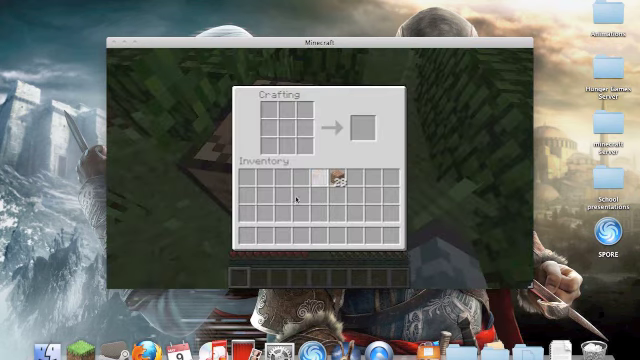
click(340, 178)
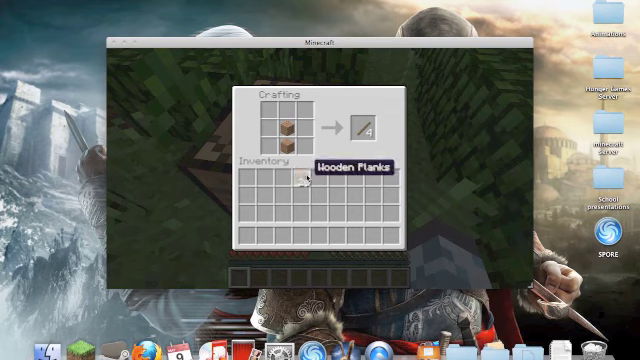
click(303, 178)
shift+click(363, 127)
Craft a wooden pickaxe from three planks and two sticks into hotbar slot one
click(303, 178)
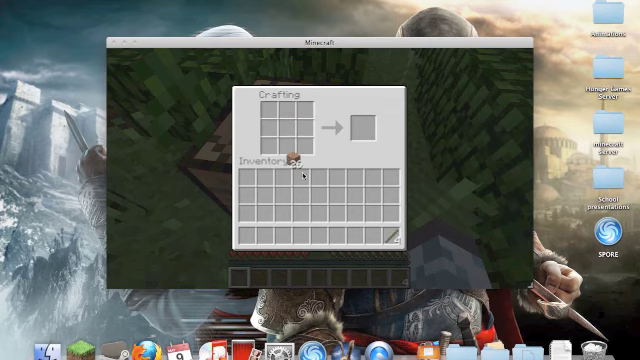
right_click(268, 110)
right_click(290, 110)
right_click(310, 110)
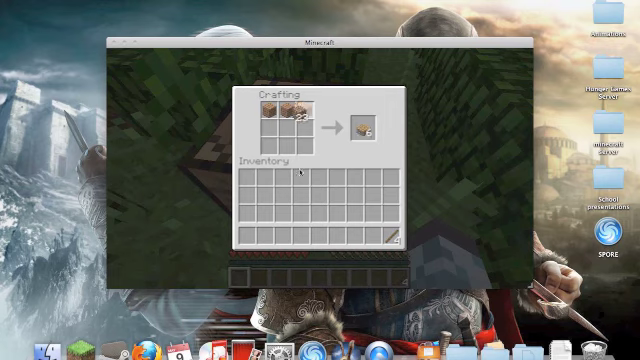
click(302, 178)
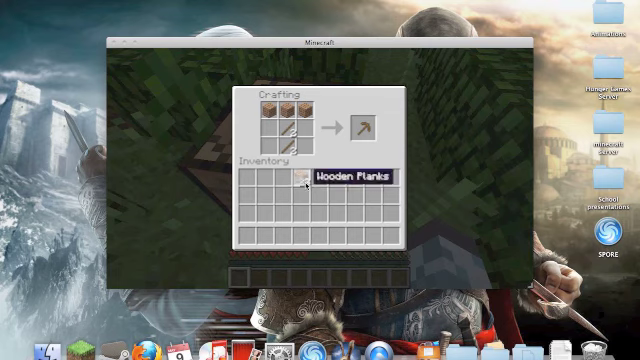
click(303, 178)
click(320, 198)
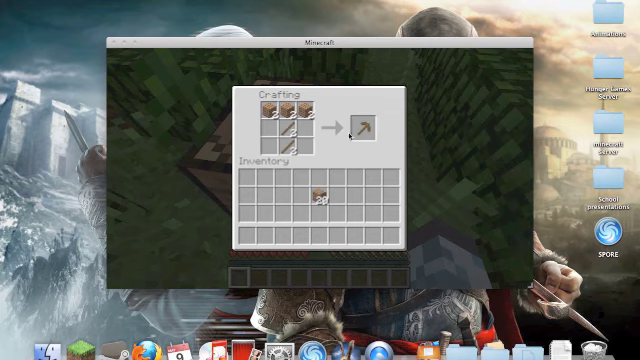
shift+click(368, 128)
click(371, 237)
click(248, 237)
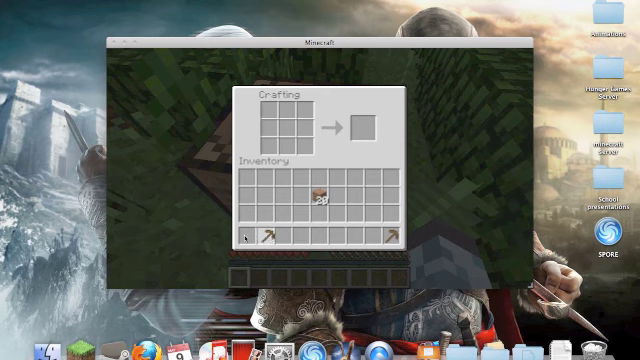
key(Escape)
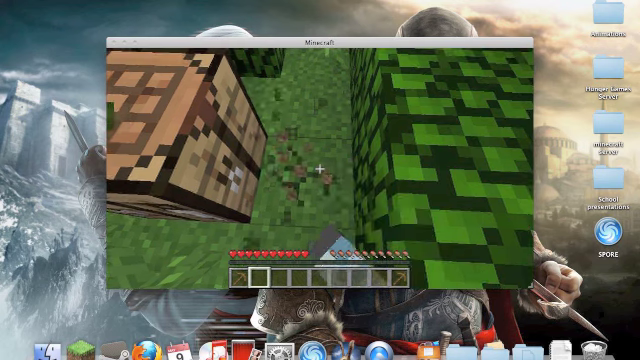
Dig a tunnel down through the dirt until reaching the stone cave
click(320, 170)
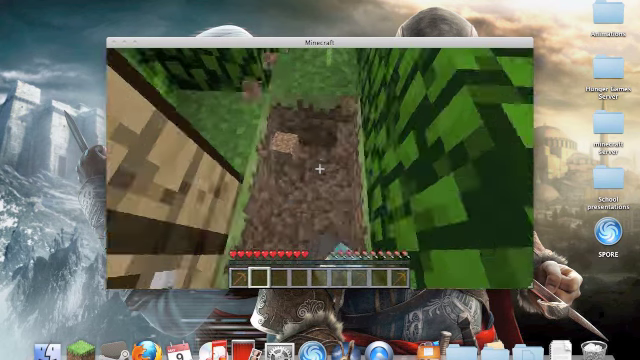
key(2)
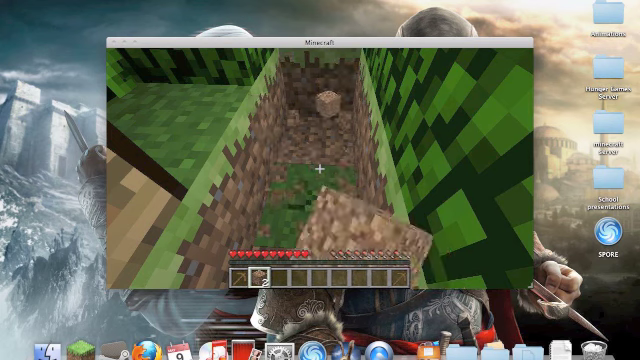
key(w)
click(320, 170)
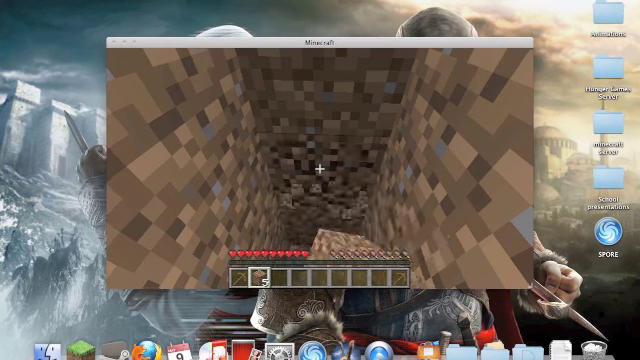
key(w)
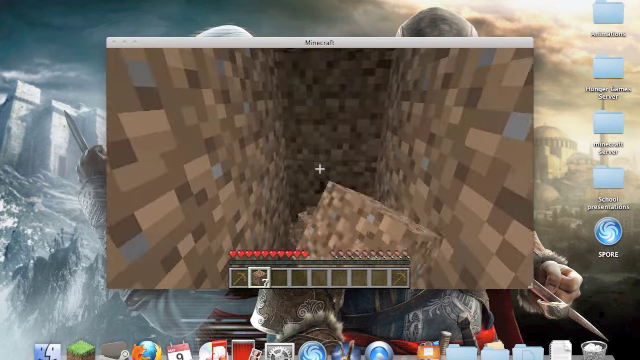
click(320, 170)
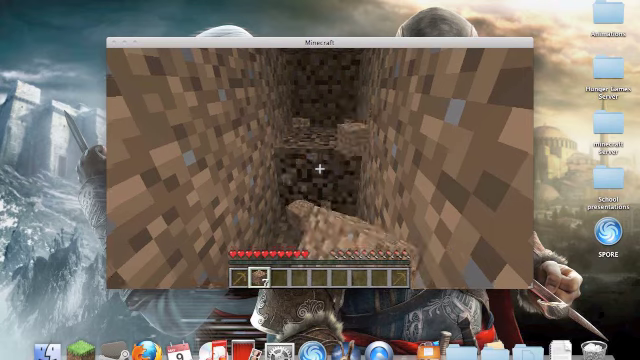
click(320, 170)
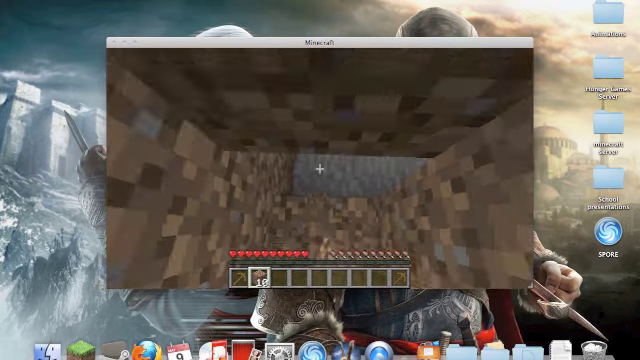
key(w)
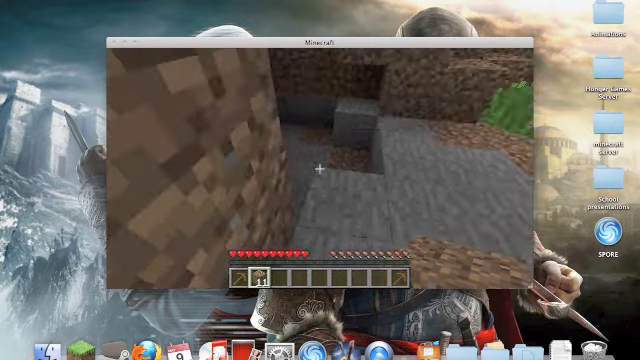
key(w)
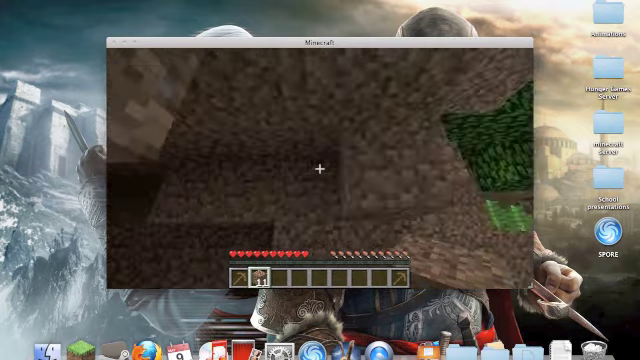
key(w)
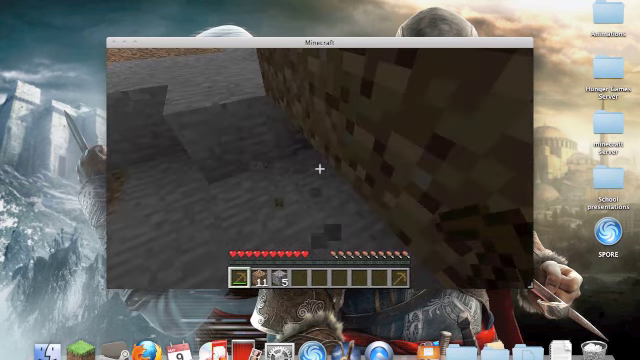
Mine stone for 8 cobblestone, then return to the crafting table and open it
drag(320, 170, 320, 170)
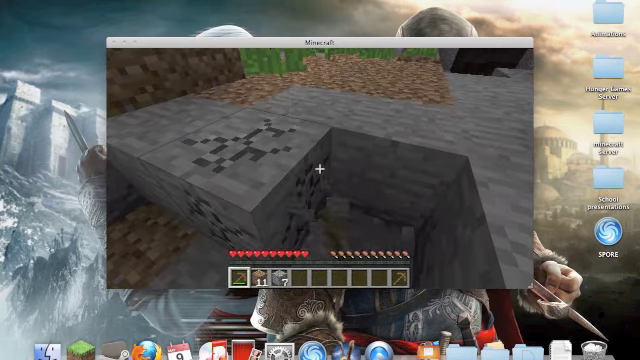
drag(320, 170, 320, 170)
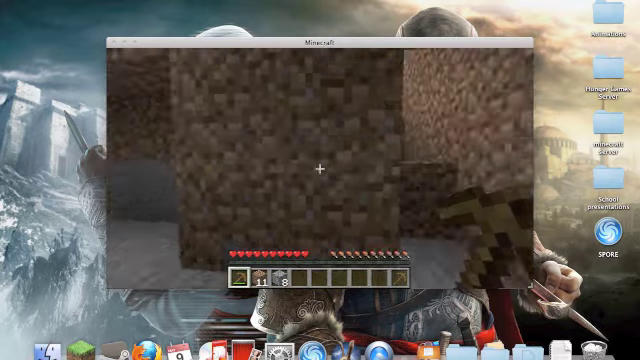
key(w)
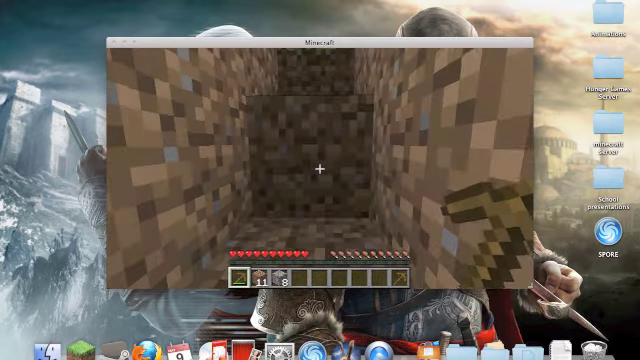
key(w)
key(e)
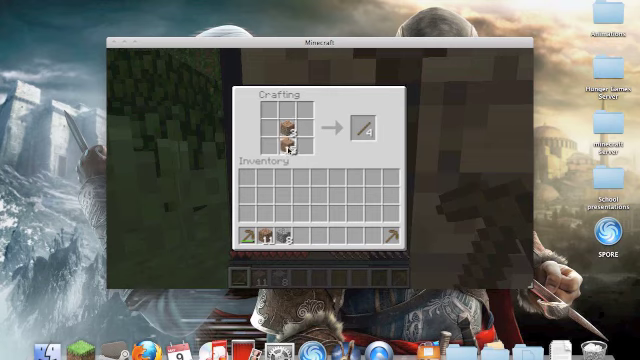
Craft a stone pickaxe from three cobblestone and two sticks, storing leftover sticks
click(337, 237)
click(283, 237)
click(268, 110)
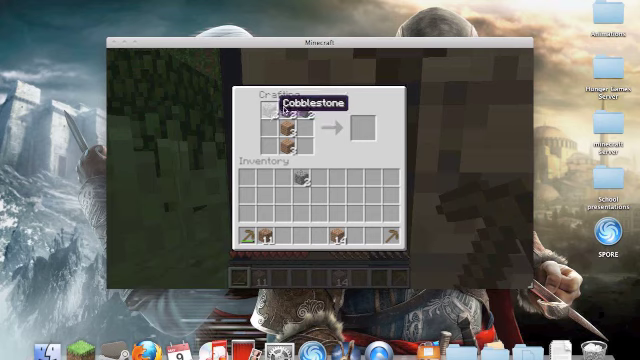
double_click(286, 108)
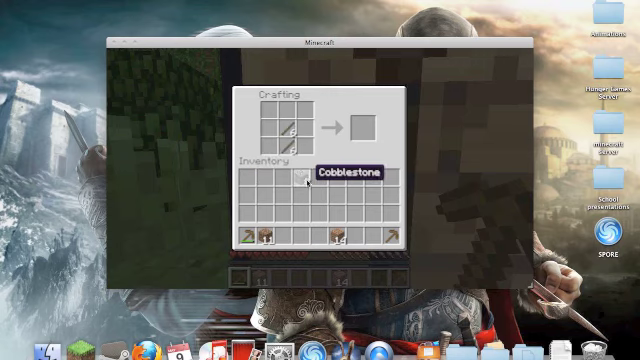
click(303, 178)
click(268, 113)
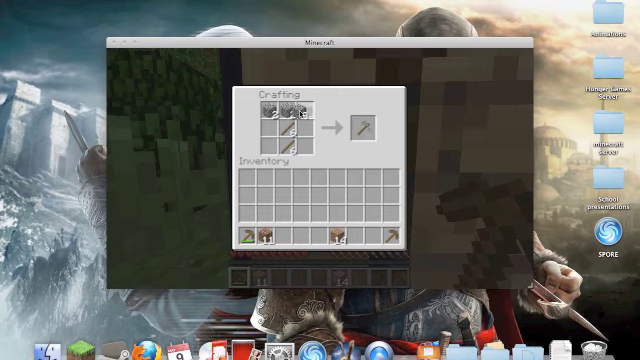
shift+click(367, 128)
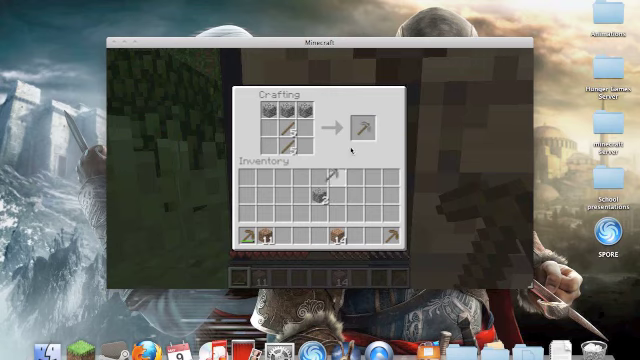
shift+click(363, 127)
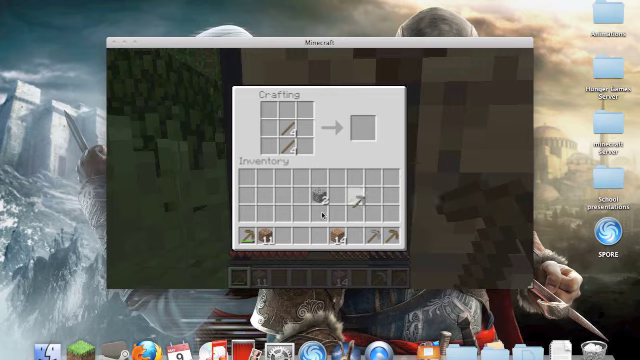
shift+click(290, 130)
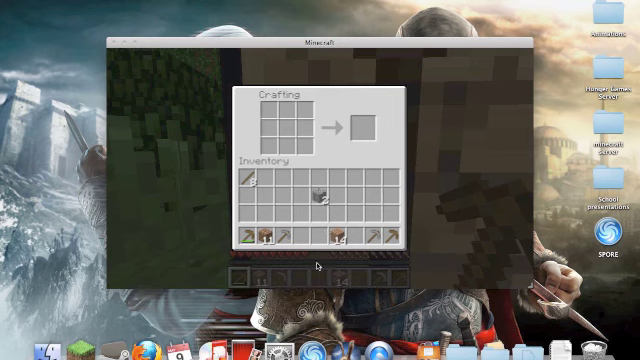
key(Escape)
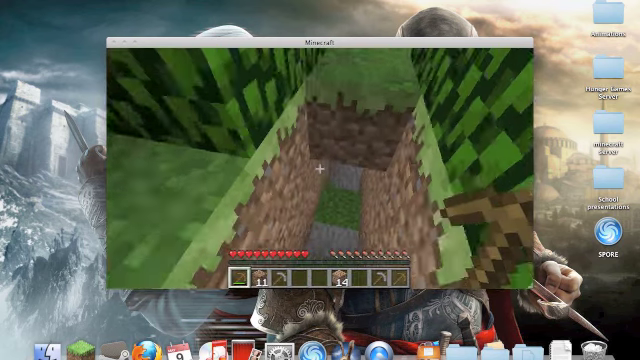
Drop into the dug hole and walk through the dark stone tunnel
key(w)
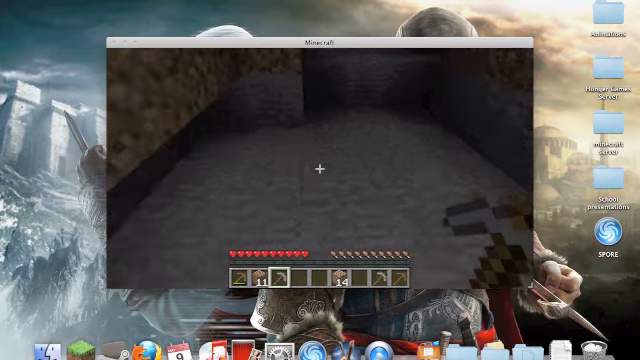
key(w)
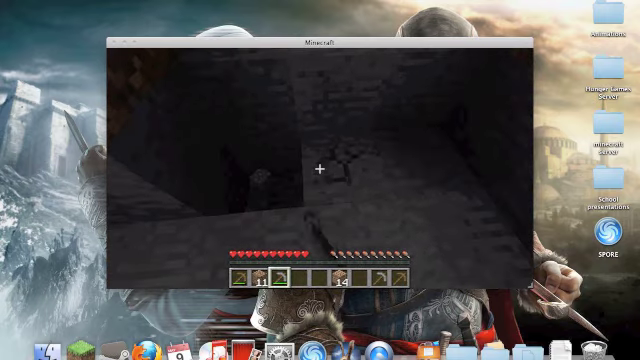
key(w)
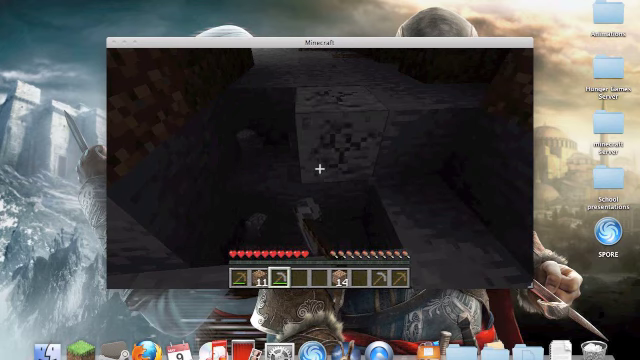
key(w)
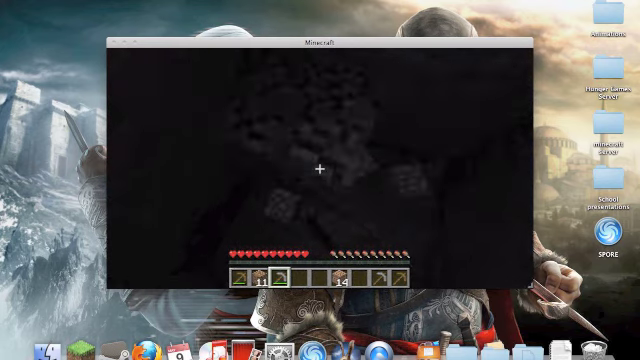
key(w)
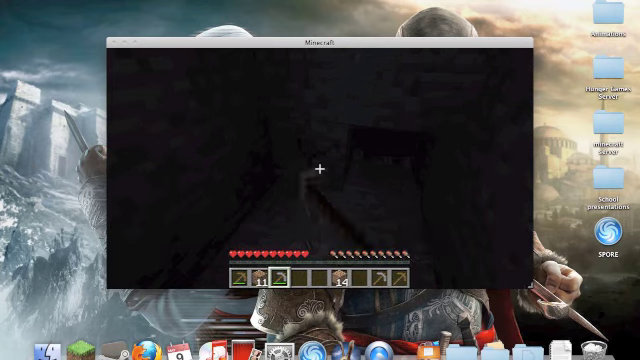
key(w)
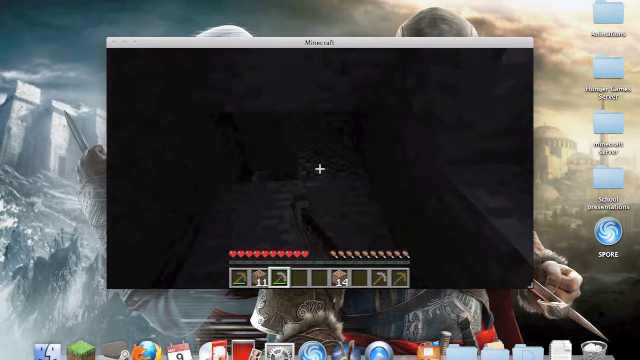
key(w)
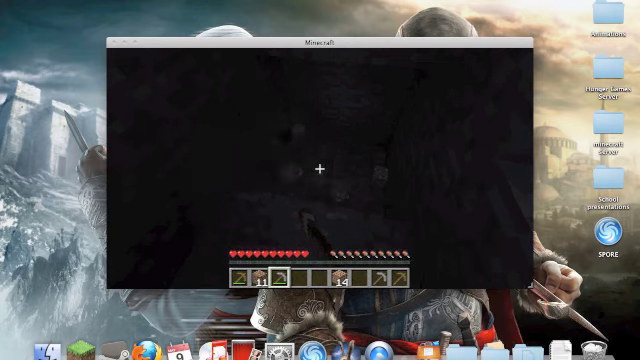
key(w)
key(w)
key(w)
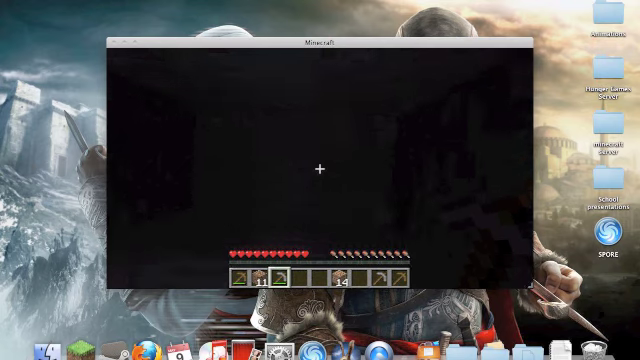
key(w)
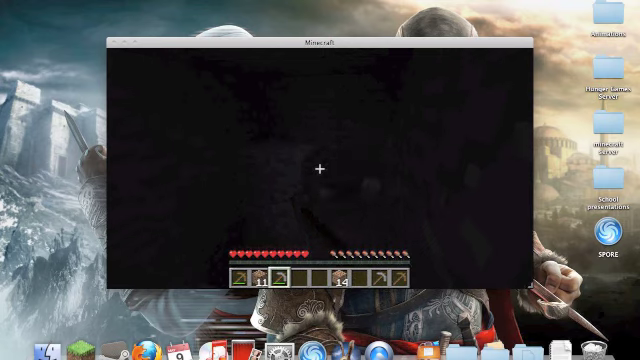
key(w)
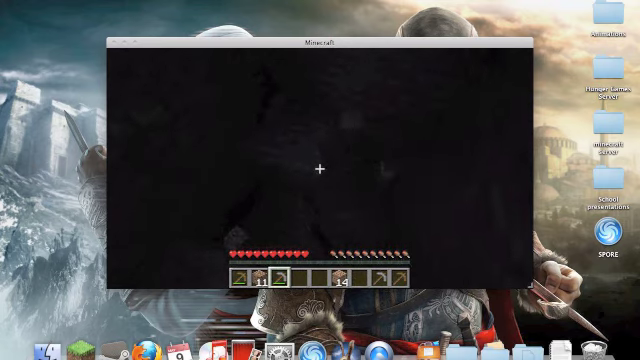
key(w)
key(w)
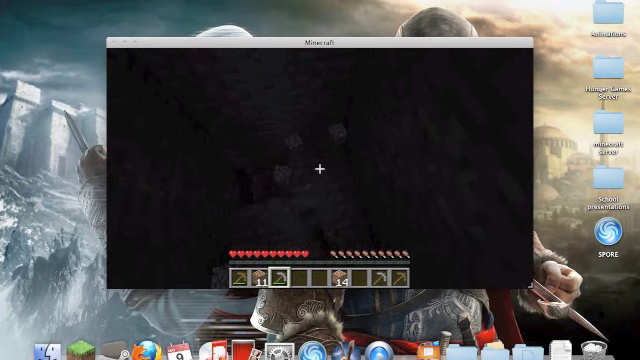
key(w)
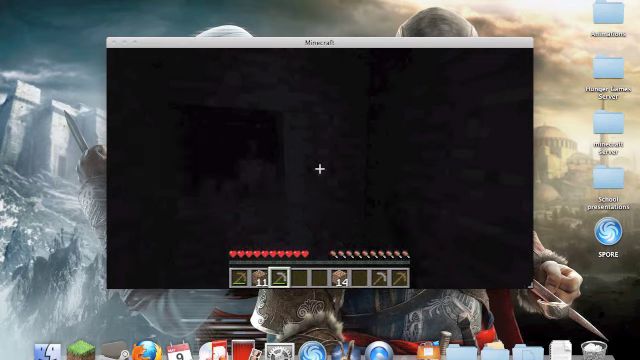
key(w)
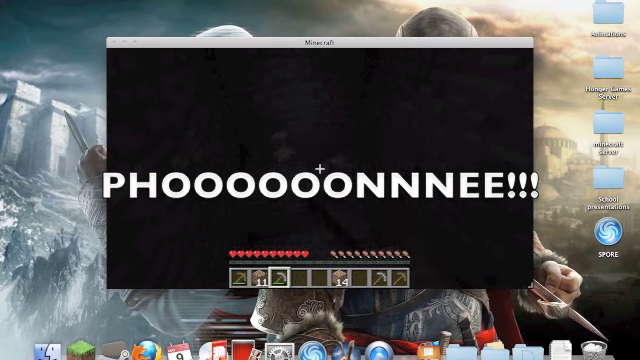
Pause the game while standing in the dark stone cave
key(Escape)
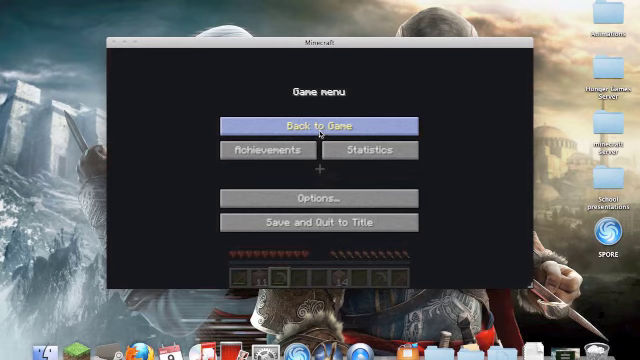
Resume play, pause and resume once more, then pause again after mining cobblestone
click(320, 128)
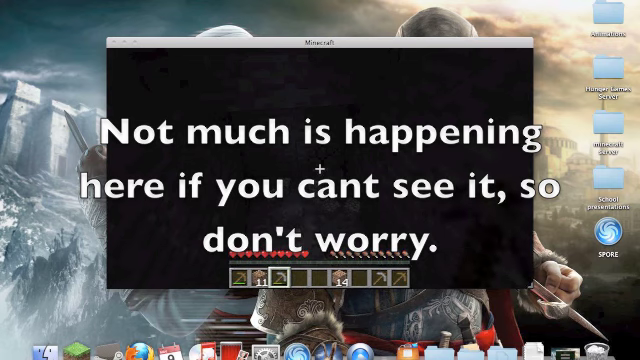
key(Escape)
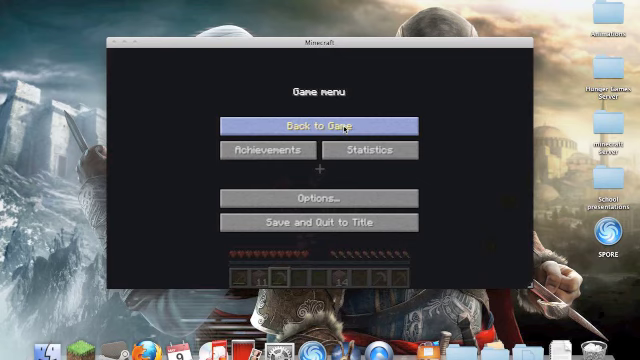
click(342, 128)
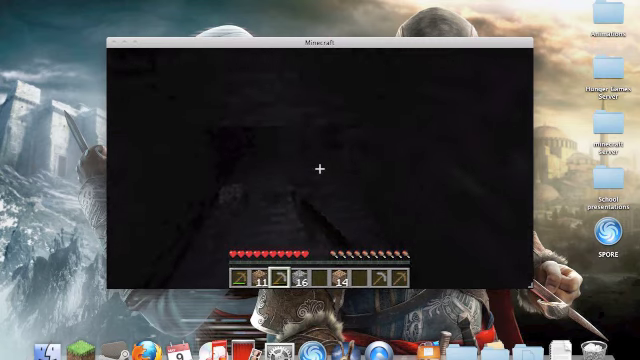
key(Escape)
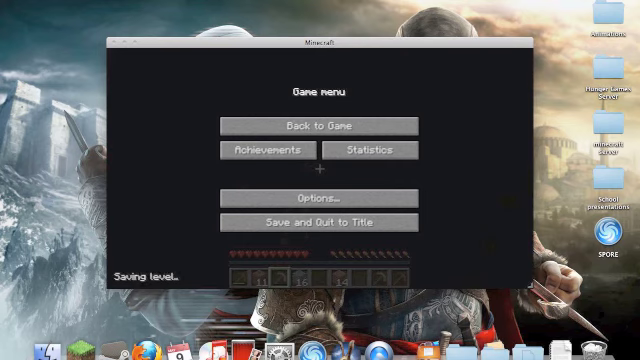
Unpause the game and return to mining underground
key(Escape)
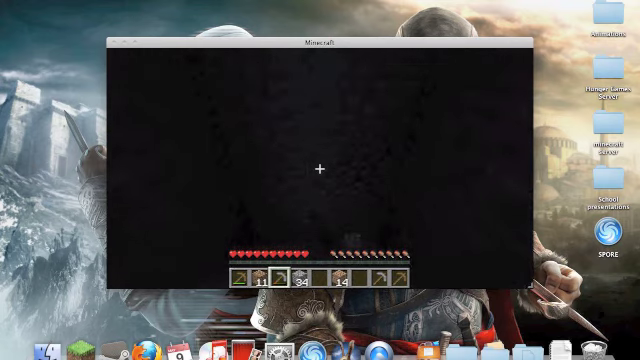
Mine stone ahead until cobblestone reaches a full 64-stack, then select hotbar slot 3
drag(320, 169, 320, 169)
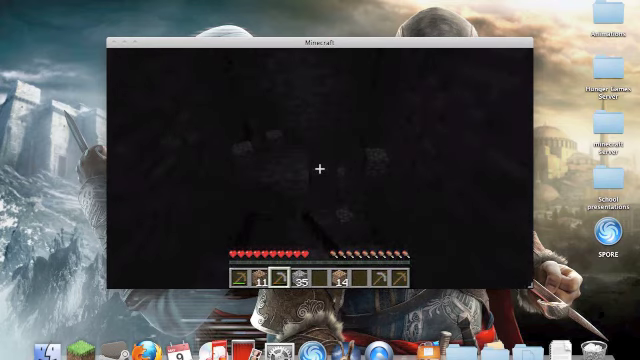
drag(320, 169, 320, 169)
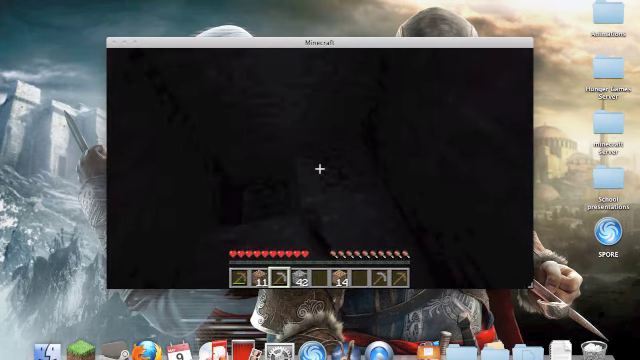
drag(320, 169, 320, 169)
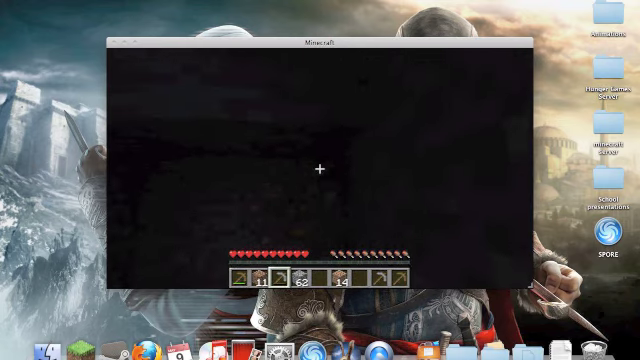
drag(320, 168, 320, 168)
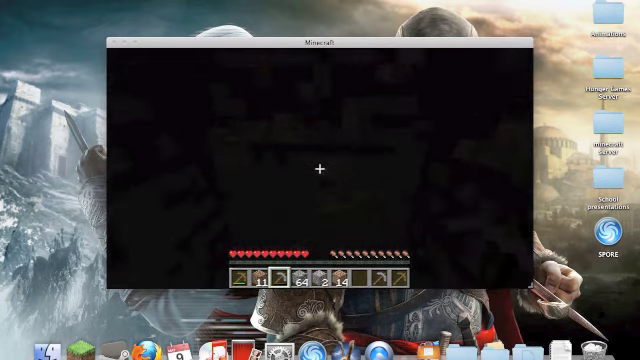
drag(320, 168, 320, 168)
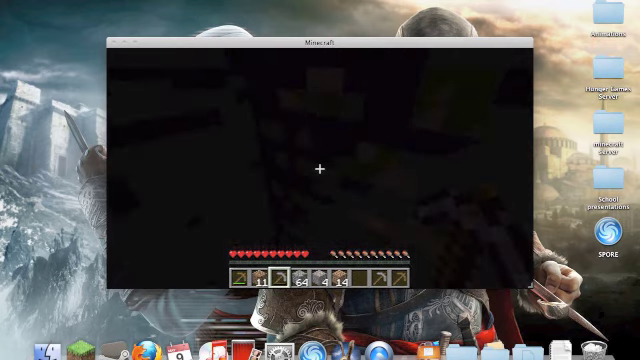
key(3)
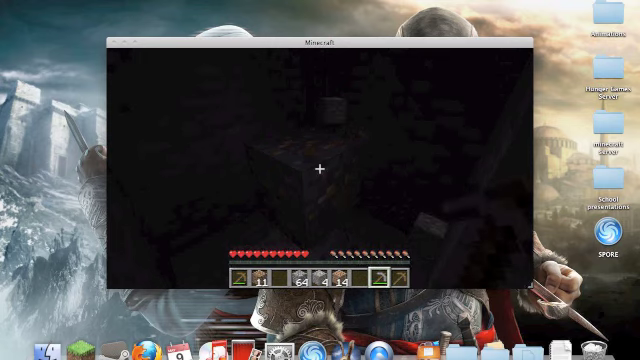
Briefly pause and resume, hide the HUD, and screenshot the iron-ore cave view
key(Escape)
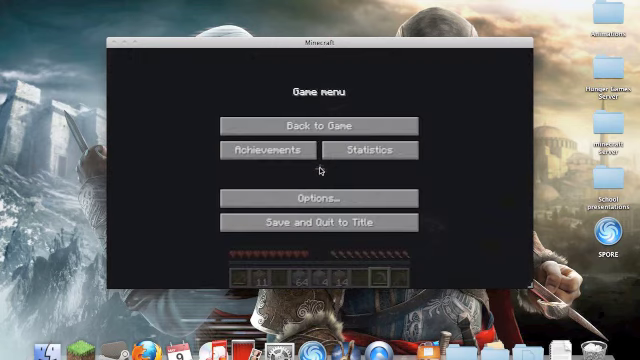
key(Escape)
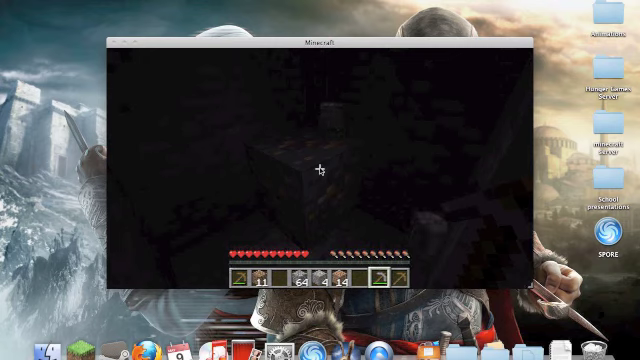
key(F1)
key(F1)
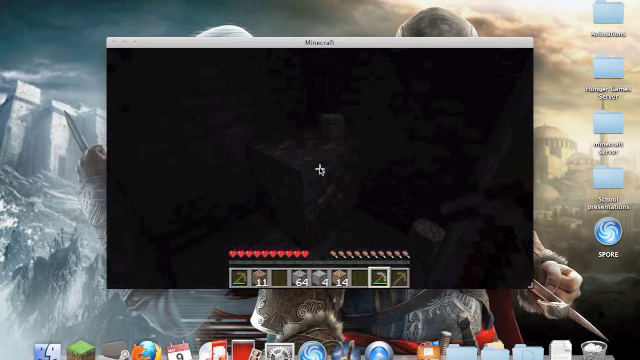
key(F2)
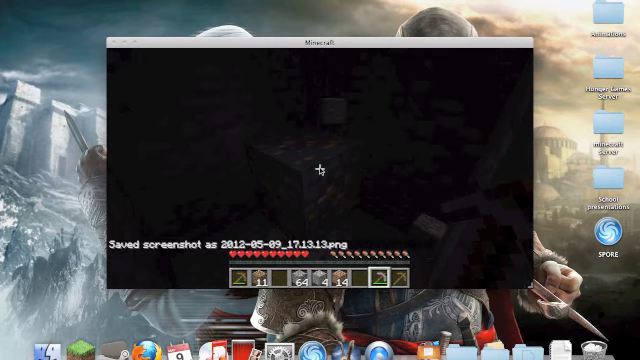